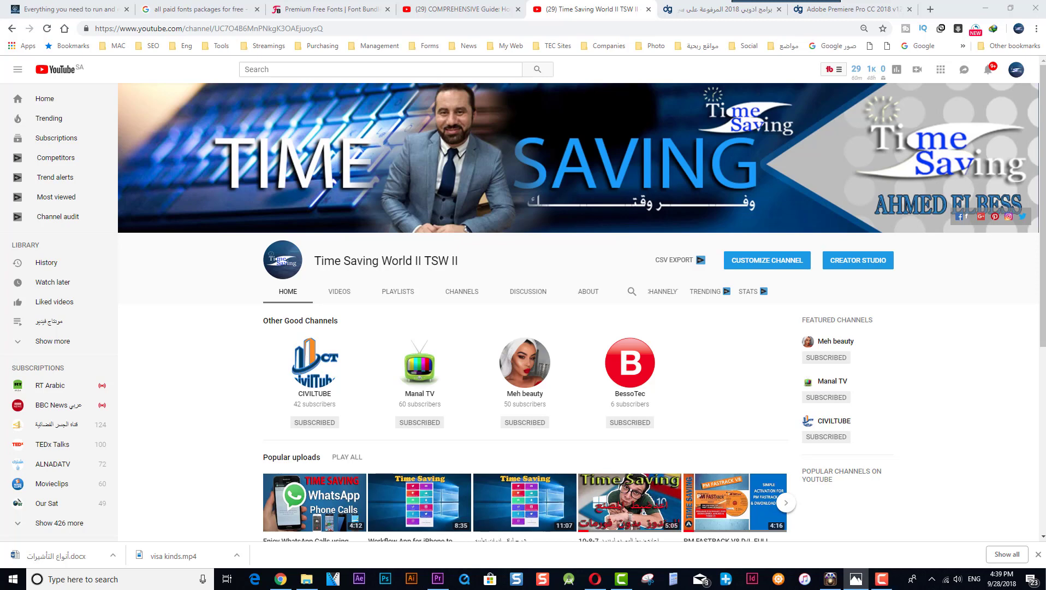
# - Open the before-and-after comparison screenshot in Photos and enlarge it to full screen
pyautogui.click(856, 579)
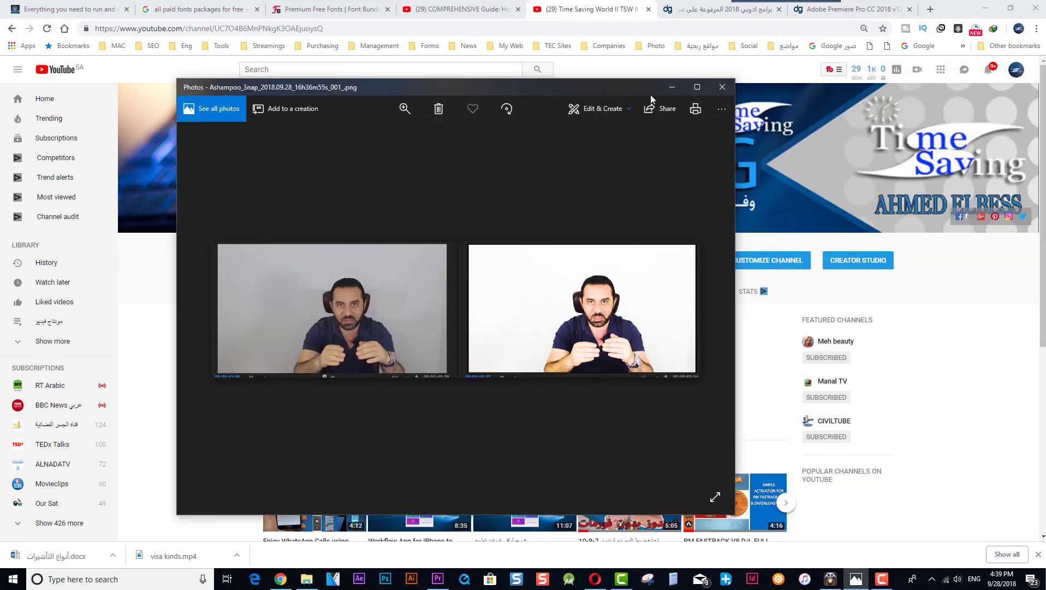
pyautogui.click(697, 88)
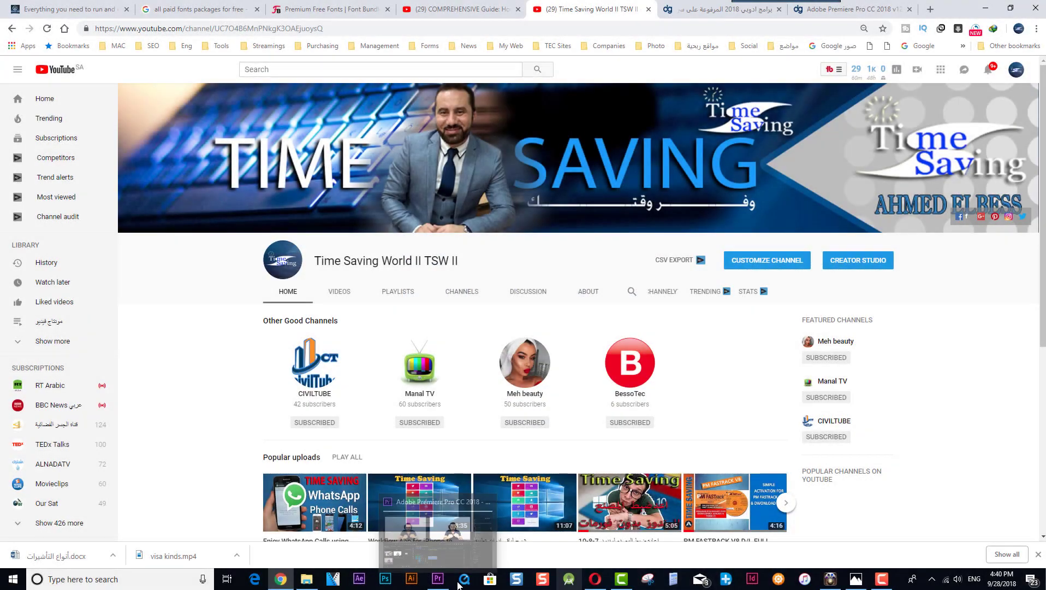
# - Switch to Adobe Premiere Pro and delete the existing color-graded clip from the timeline
pyautogui.click(438, 579)
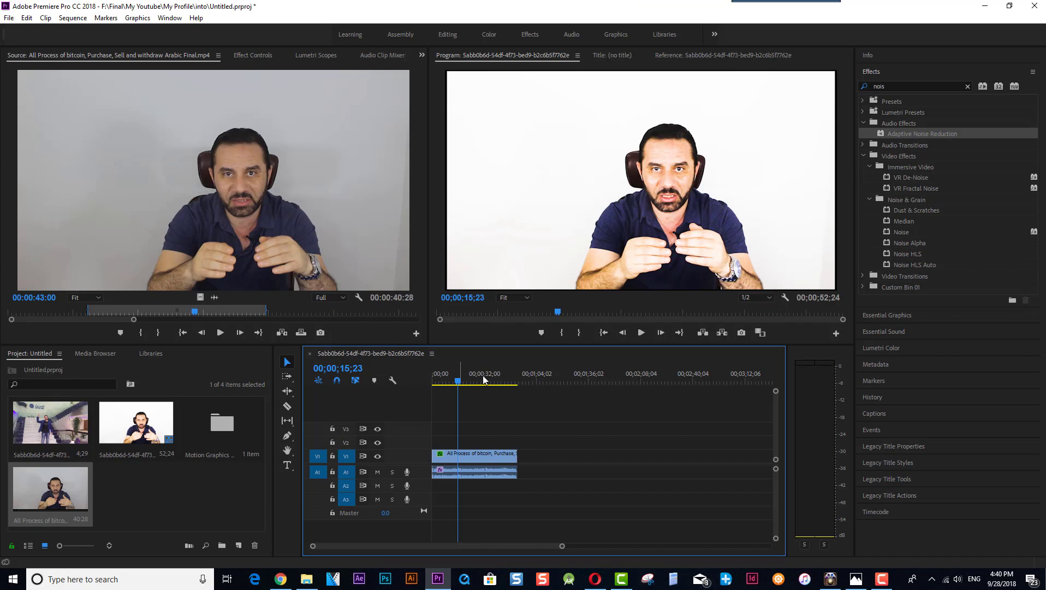
pyautogui.press('Home')
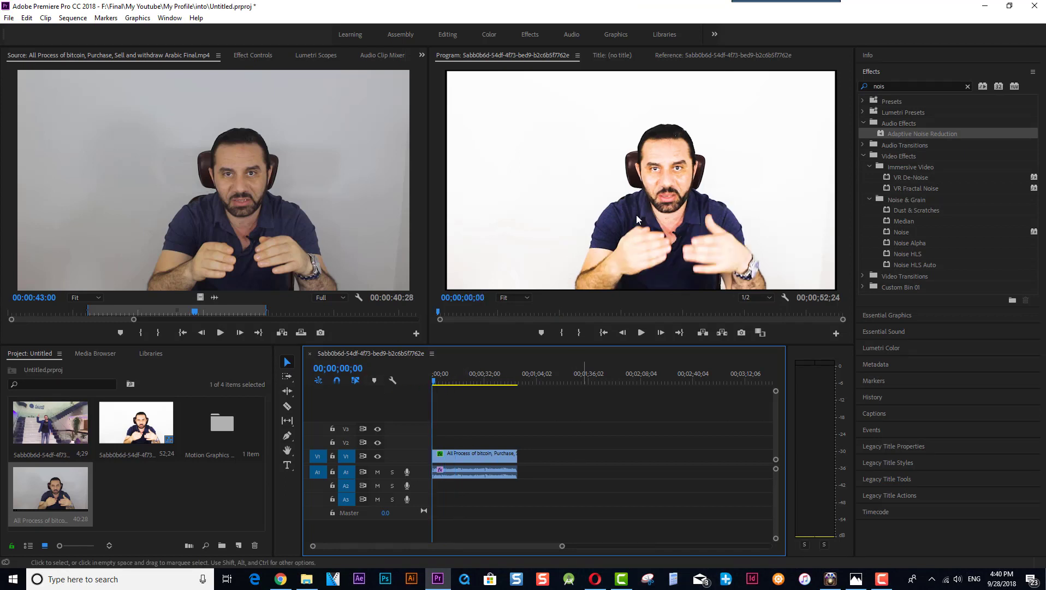
pyautogui.moveTo(515, 495); pyautogui.dragTo(477, 435)
pyautogui.press('Delete')
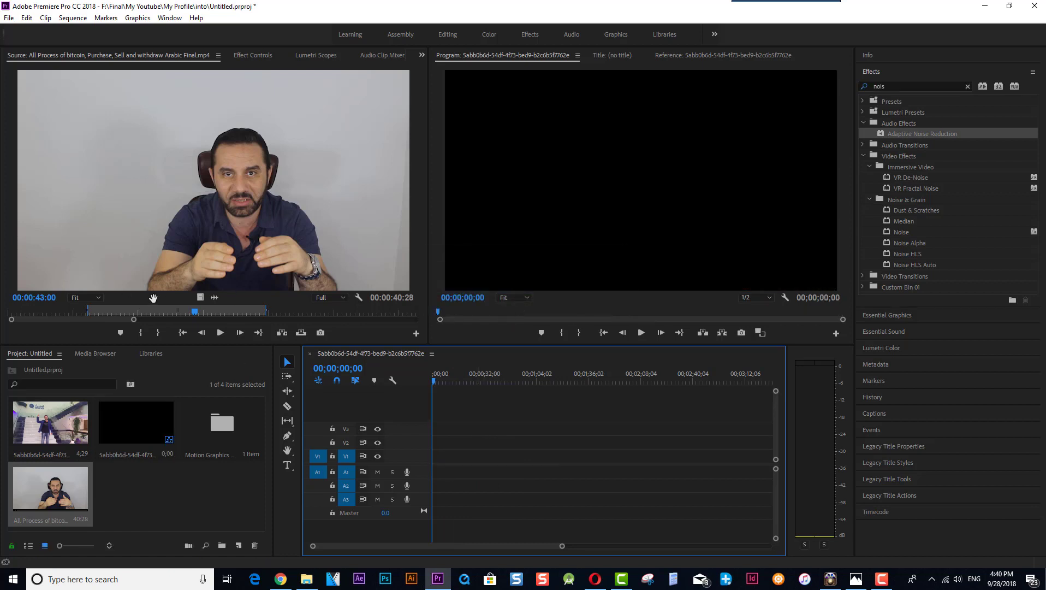
# - Overwrite the source bitcoin clip onto tracks V1 and A1 from the sequence start and return the playhead to the beginning
pyautogui.click(111, 313)
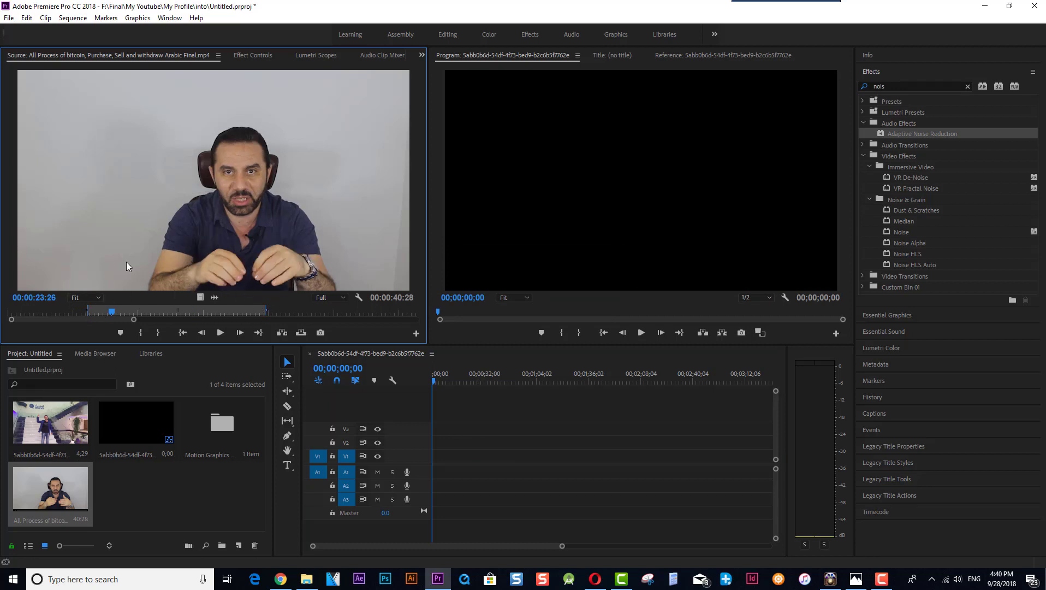
pyautogui.click(301, 332)
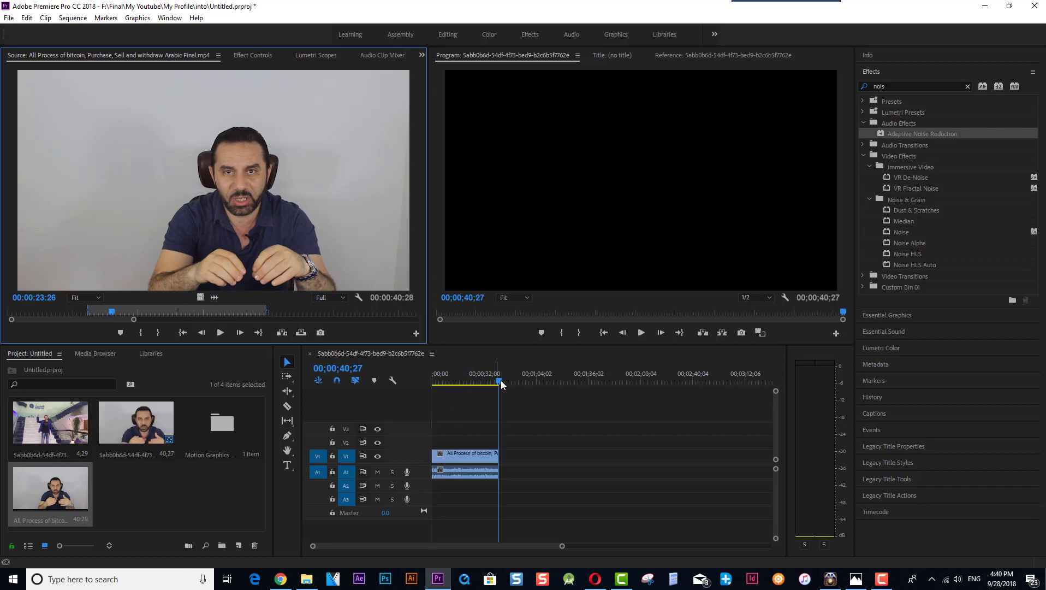
pyautogui.moveTo(499, 384); pyautogui.dragTo(382, 385)
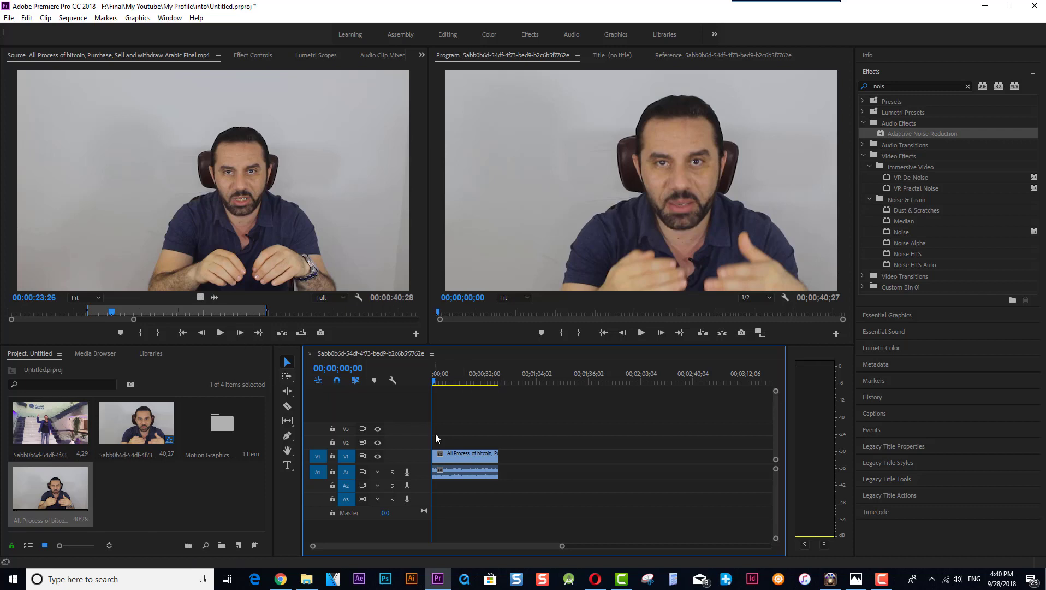
# - Set the timeline clip's Scale to 67 in its Motion effect
pyautogui.moveTo(435, 384); pyautogui.dragTo(443, 382)
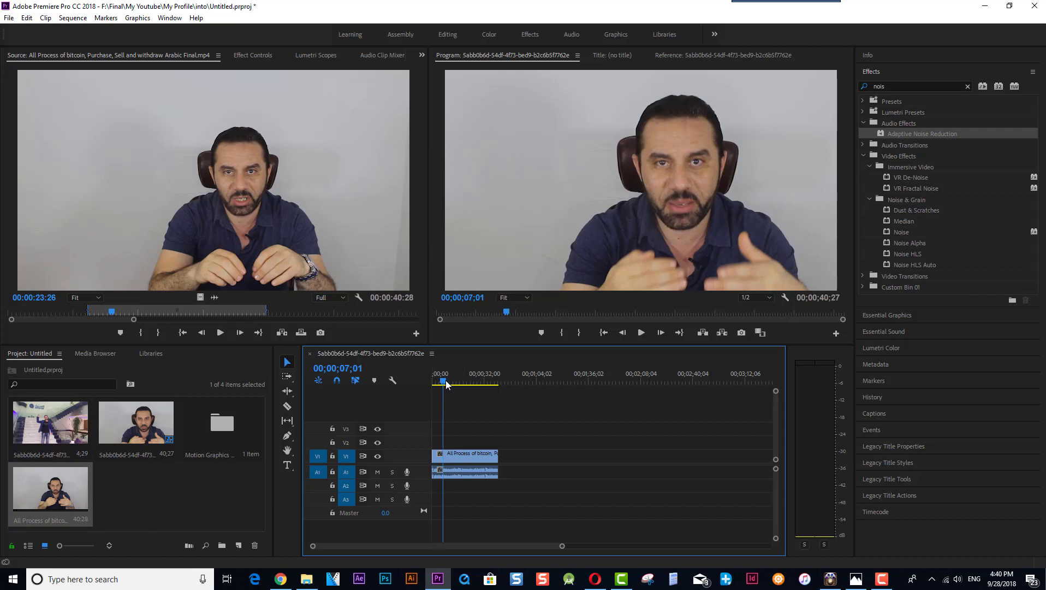
pyautogui.click(465, 455)
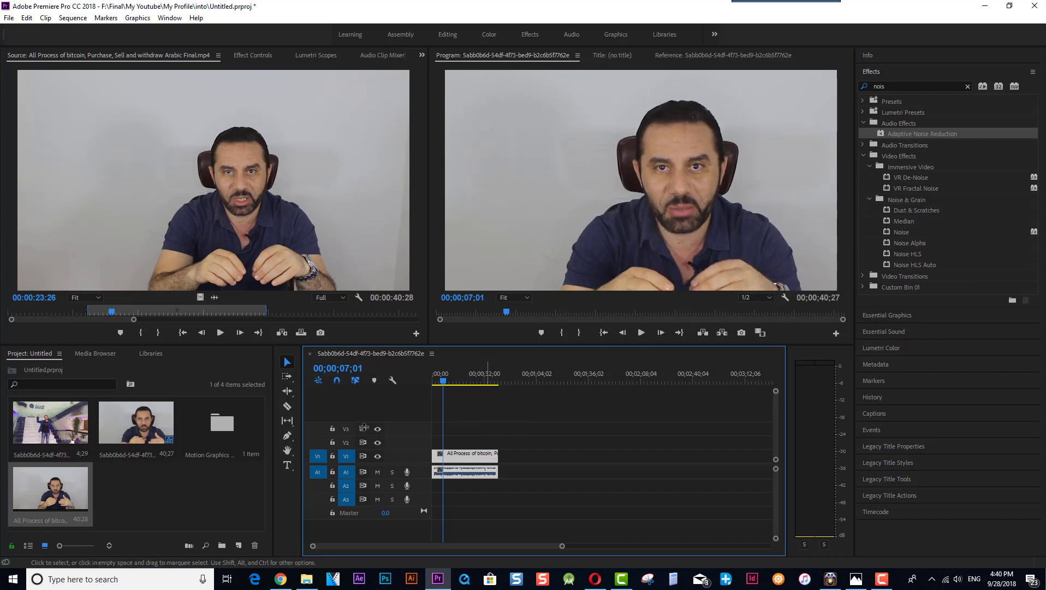
pyautogui.click(259, 56)
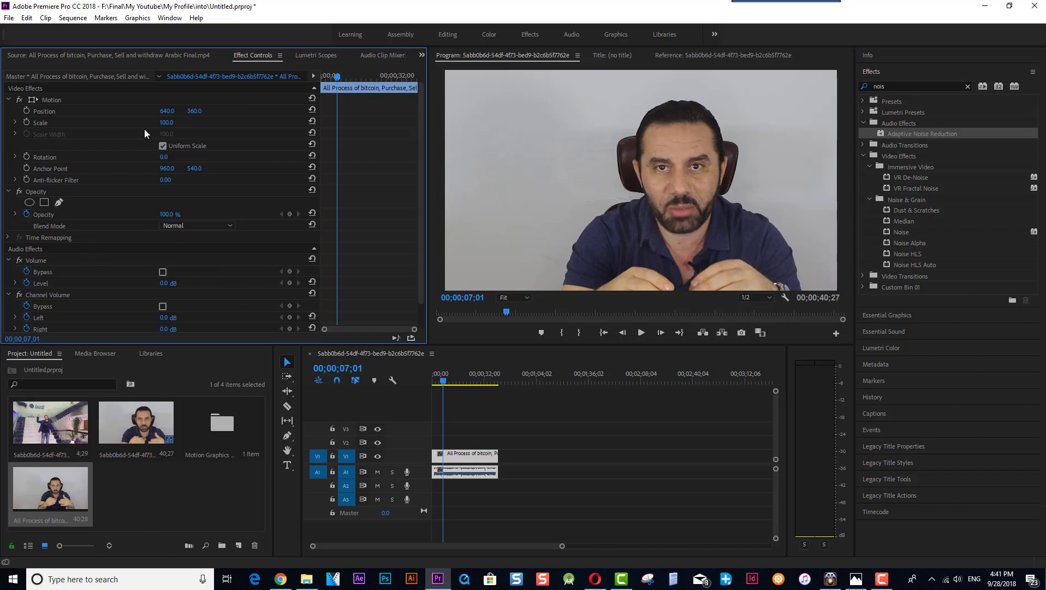
pyautogui.click(166, 122)
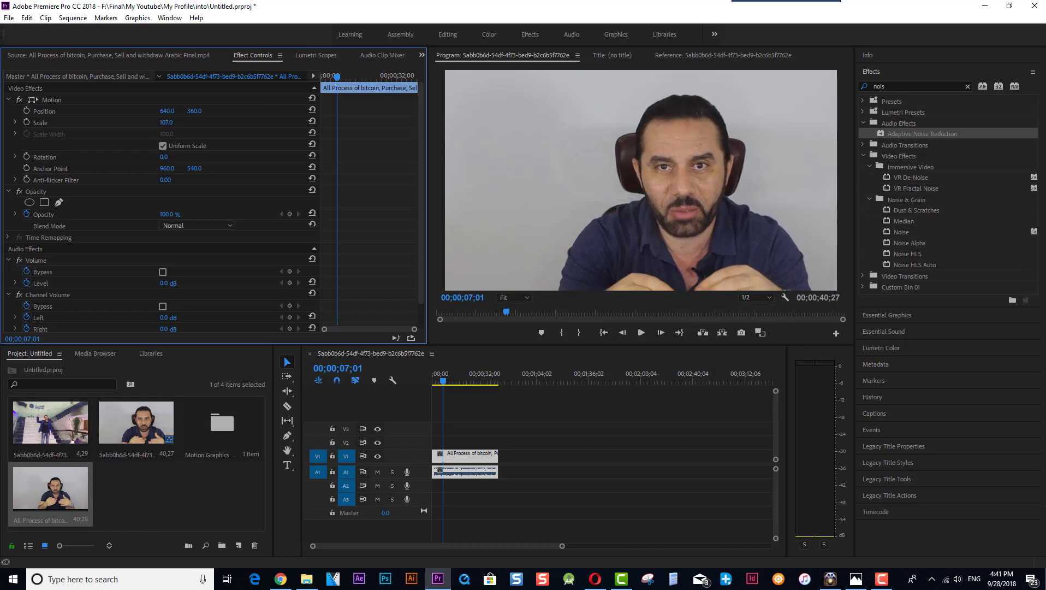
pyautogui.write('67')
pyautogui.press('Return')
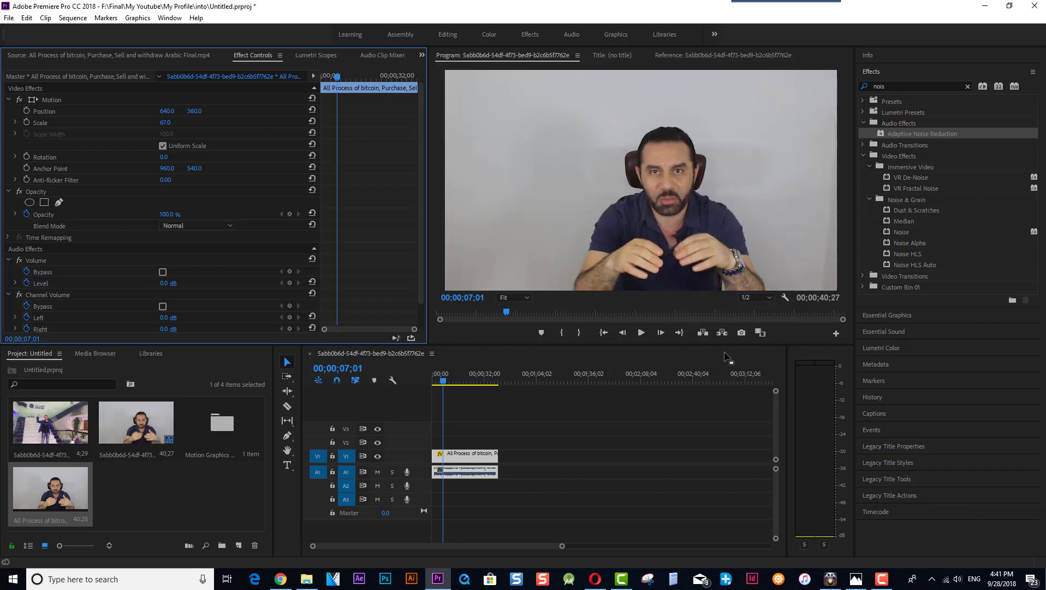
# - Show the original source clip beside the program view and return the sequence playhead to the start
pyautogui.click(704, 356)
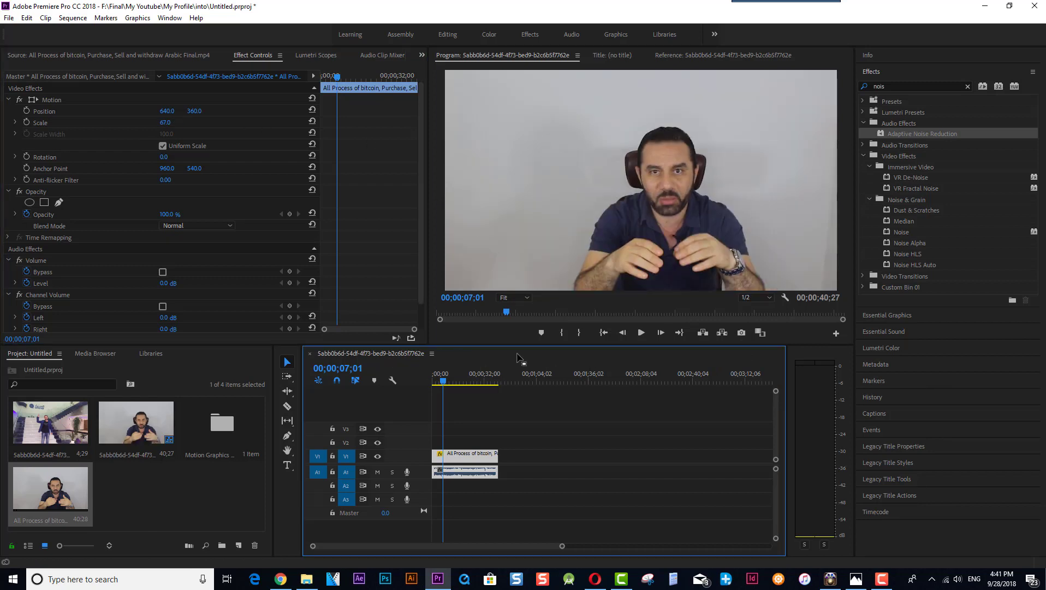
pyautogui.click(116, 55)
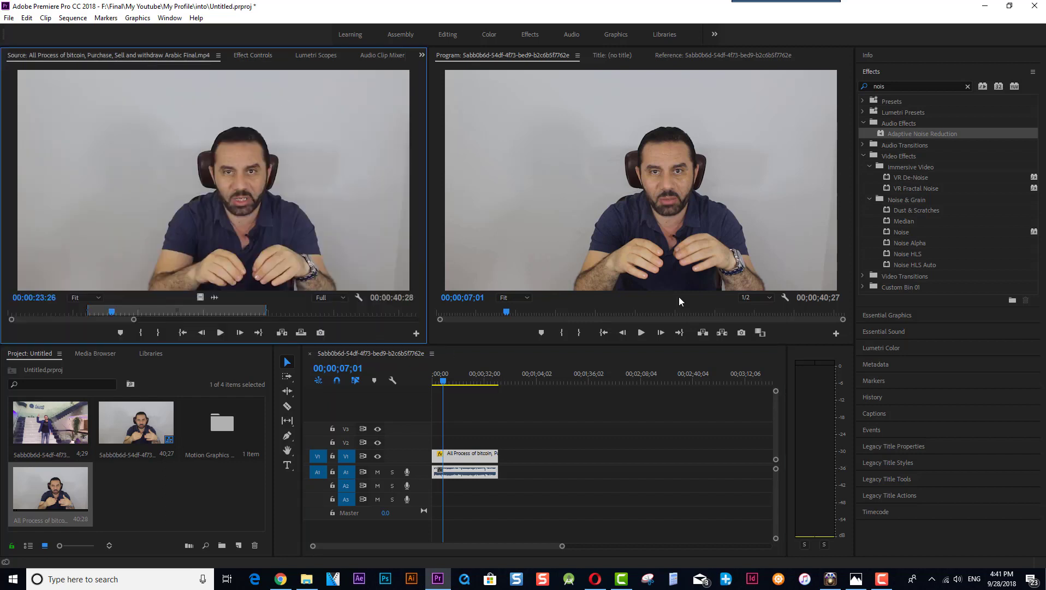
pyautogui.click(453, 389)
pyautogui.press('Home')
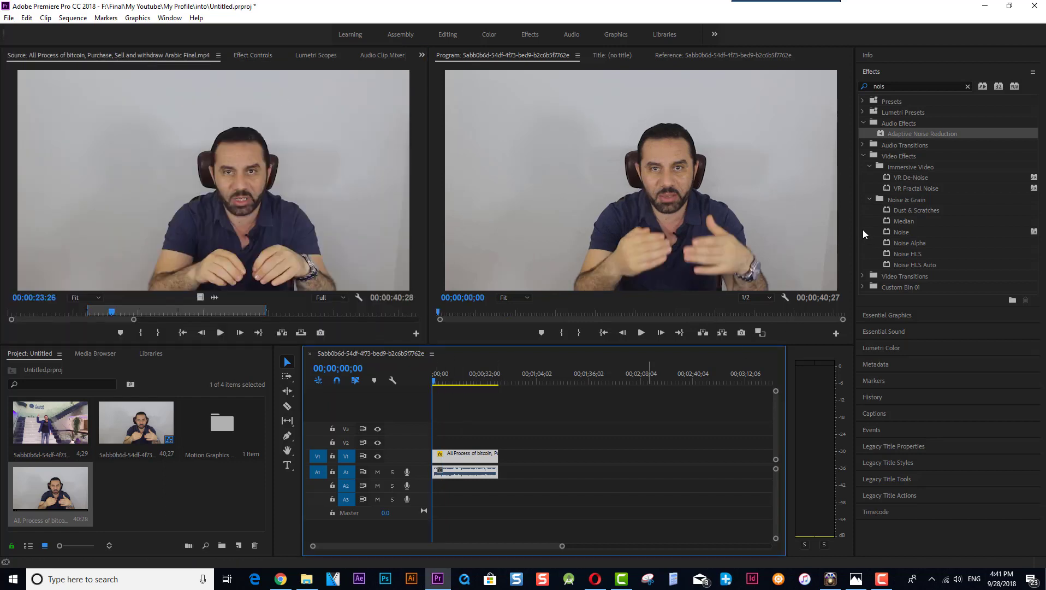
# - In Lumetri Color's Basic Correction, set the clip's Contrast to 16.0 and Exposure to 0.9
pyautogui.click(871, 72)
pyautogui.click(873, 123)
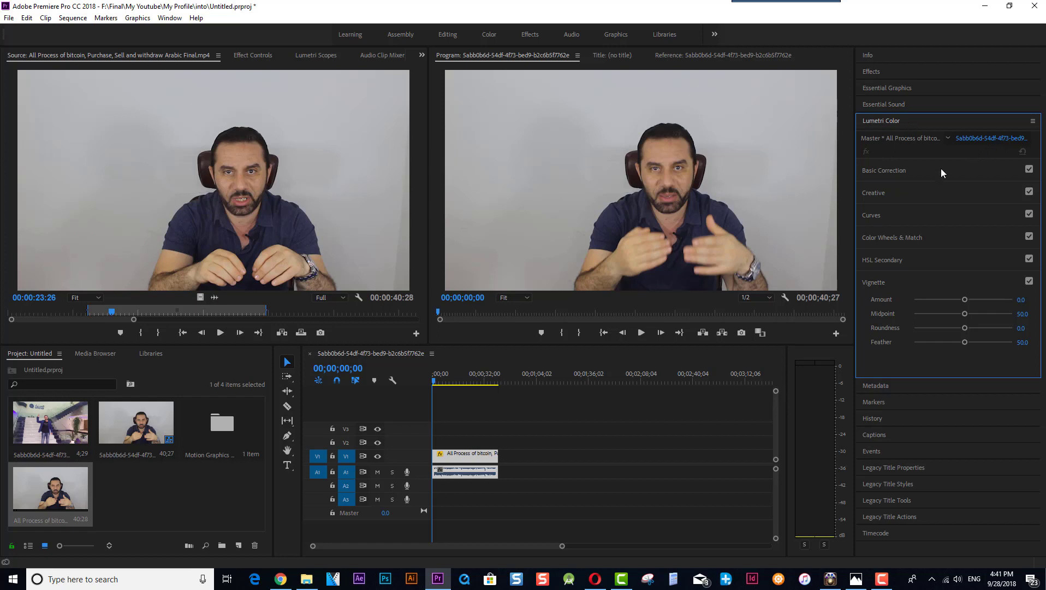
pyautogui.click(873, 172)
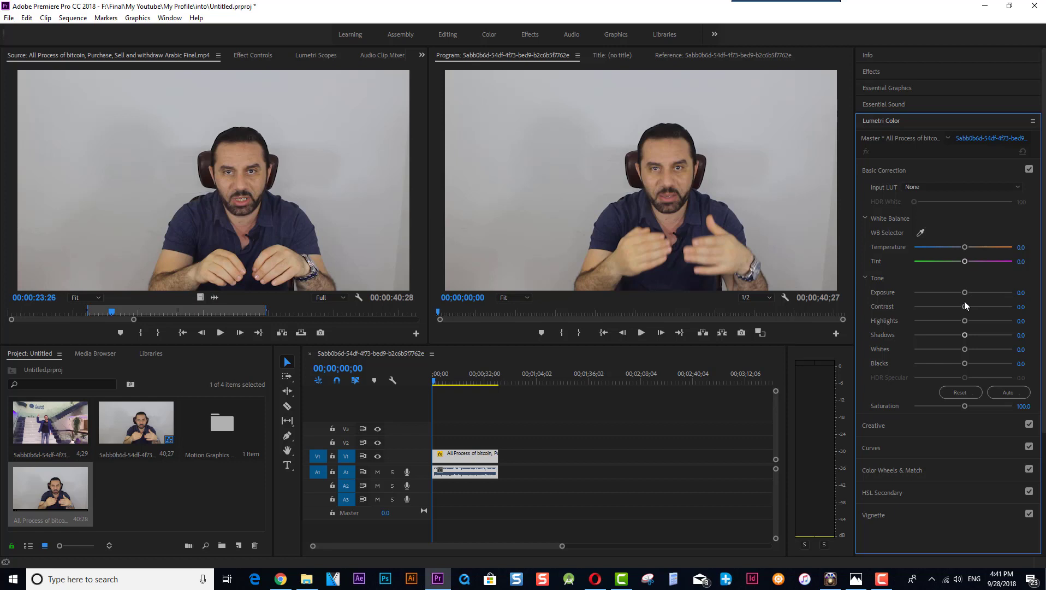
pyautogui.moveTo(965, 307); pyautogui.dragTo(971, 309)
pyautogui.moveTo(964, 293); pyautogui.dragTo(972, 292)
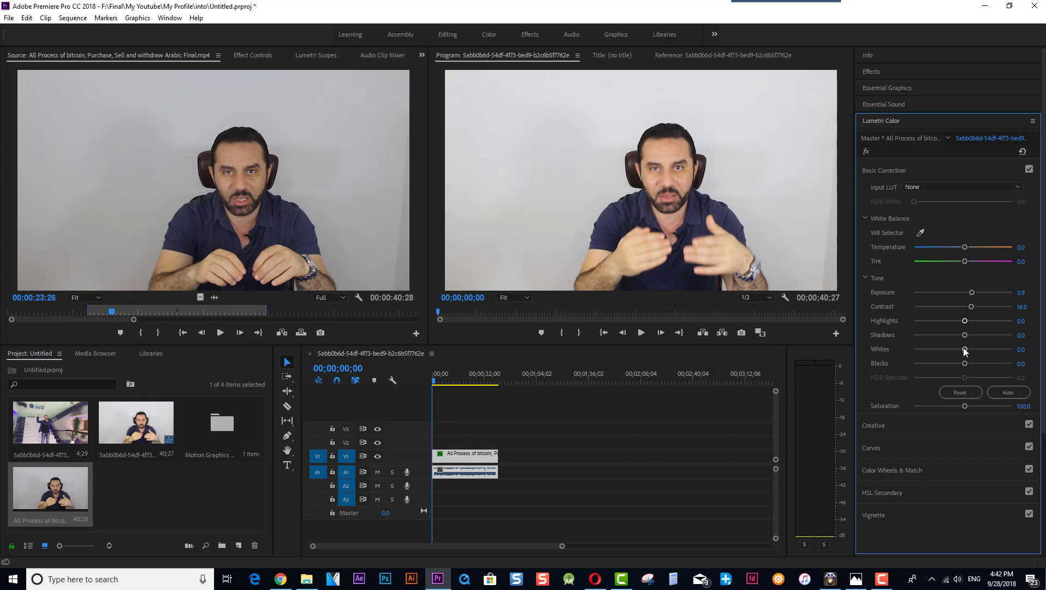
# - Set Shadows to -6.1, Temperature to -21.5, Tint to 11.6 and Saturation to 93.9 in Basic Correction
pyautogui.moveTo(964, 335); pyautogui.dragTo(959, 335)
pyautogui.moveTo(964, 248); pyautogui.dragTo(950, 248)
pyautogui.moveTo(951, 249); pyautogui.dragTo(969, 264)
pyautogui.moveTo(965, 407)
pyautogui.mouseDown()
pyautogui.moveTo(990, 407)
pyautogui.moveTo(953, 409)
pyautogui.mouseUp()
# - Add three points to the white RGB curve and shape an S-curve with lowered shadows and raised midtones and highlights
pyautogui.click(916, 446)
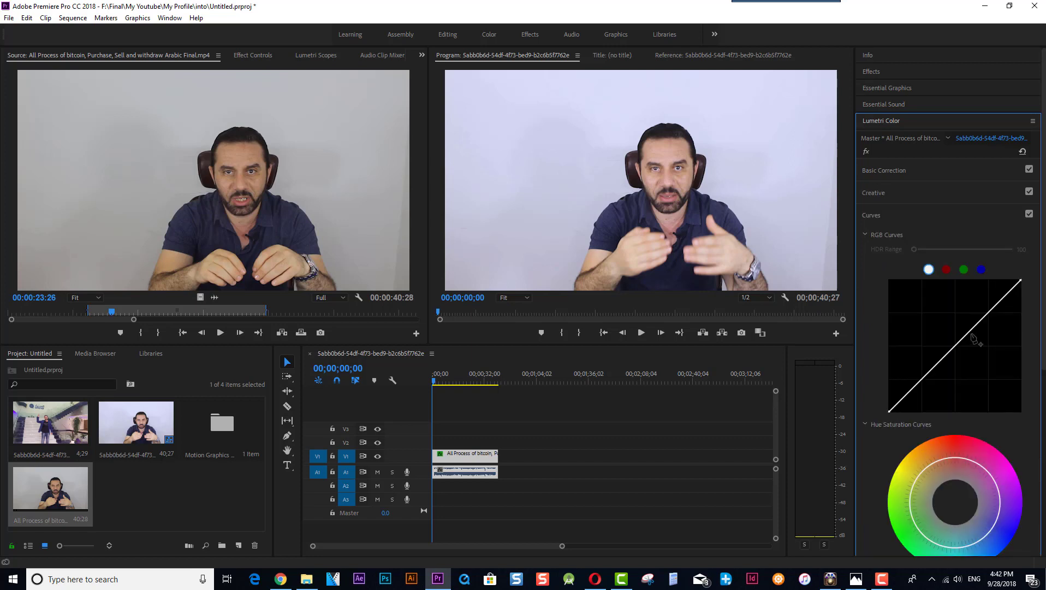
pyautogui.click(912, 388)
pyautogui.click(999, 301)
pyautogui.click(956, 344)
pyautogui.moveTo(957, 345); pyautogui.dragTo(948, 339)
pyautogui.moveTo(912, 388); pyautogui.dragTo(919, 399)
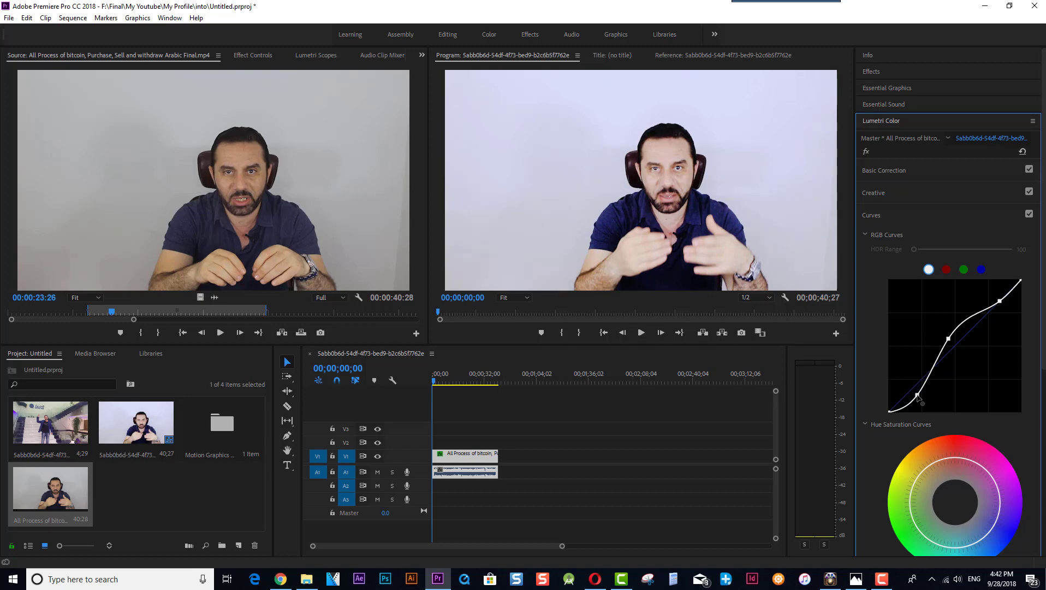
pyautogui.moveTo(918, 399); pyautogui.dragTo(919, 394)
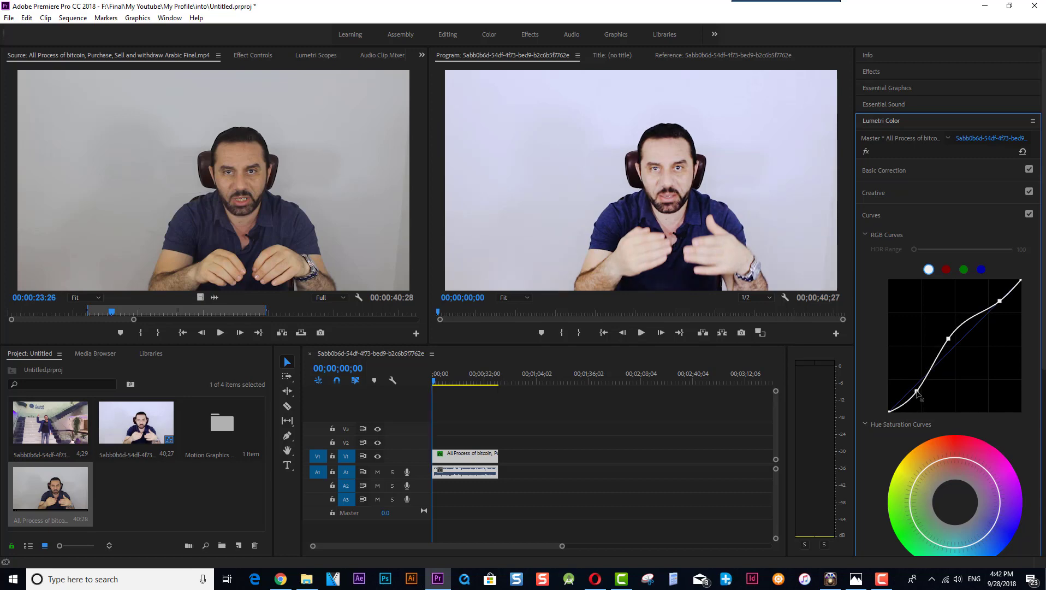
pyautogui.moveTo(998, 301); pyautogui.dragTo(992, 288)
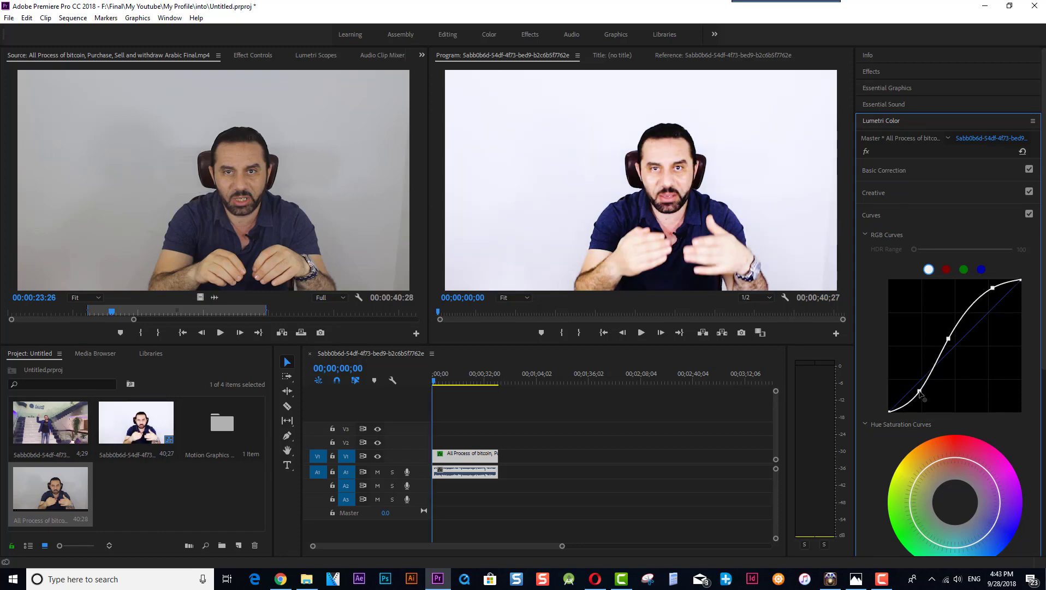
# - Preview the graded clip and review its Basic Correction settings and RGB curve in Lumetri Color
pyautogui.click(441, 382)
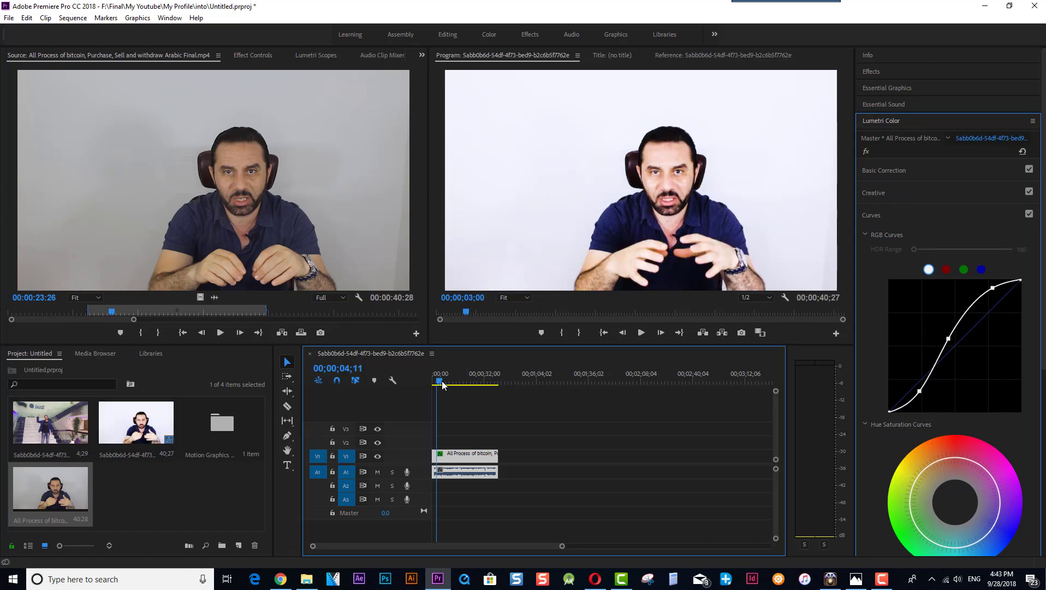
pyautogui.press('j')
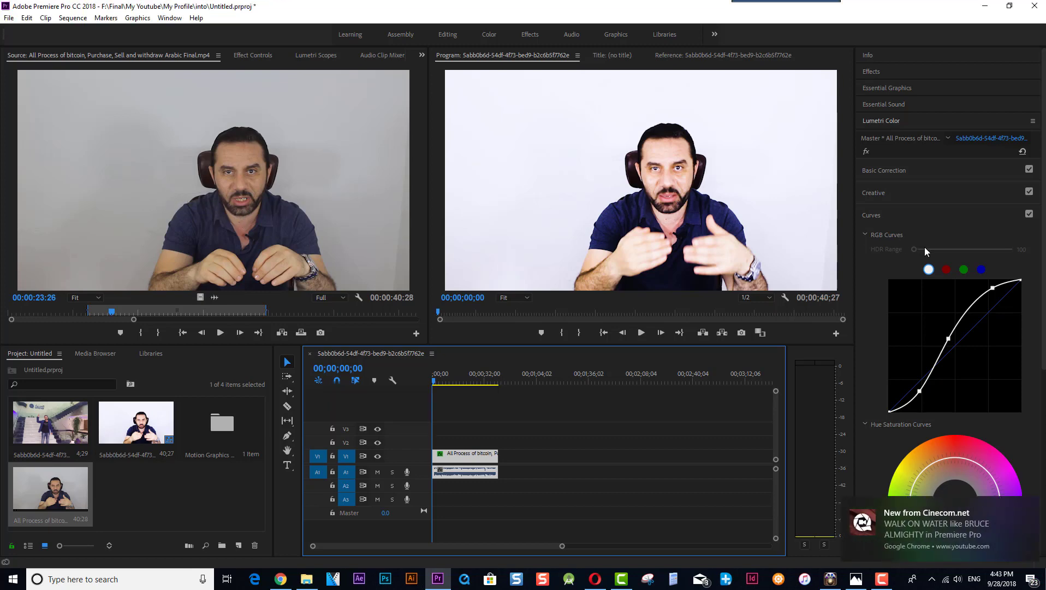
pyautogui.click(894, 121)
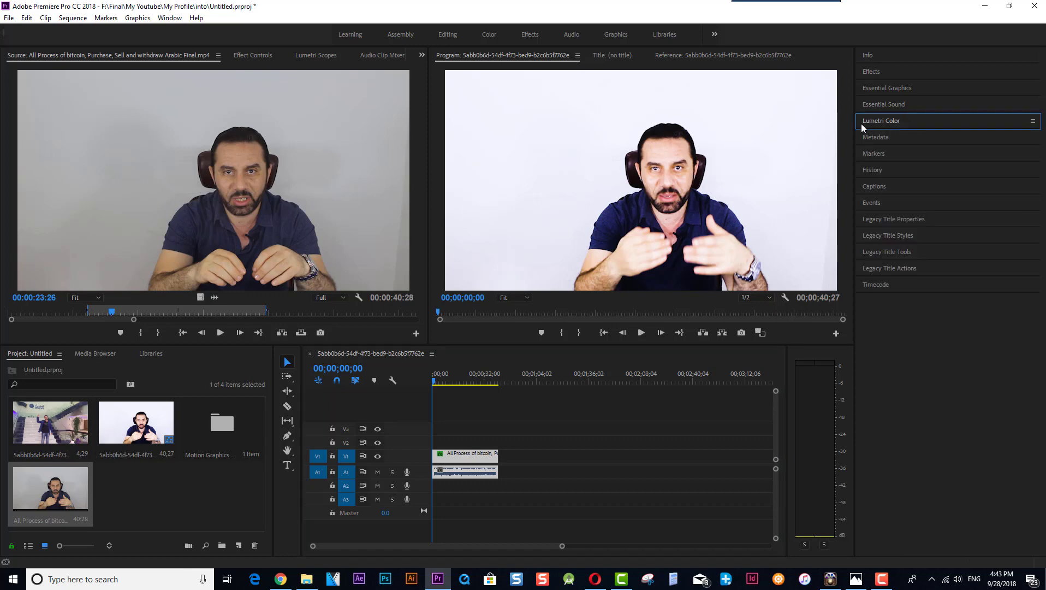
pyautogui.click(883, 125)
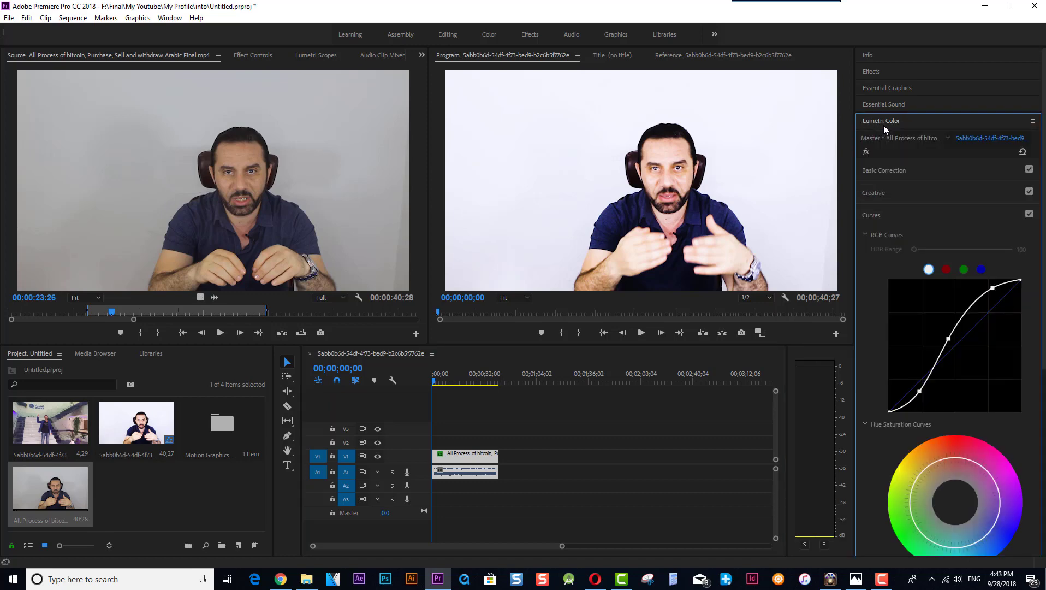
pyautogui.click(883, 171)
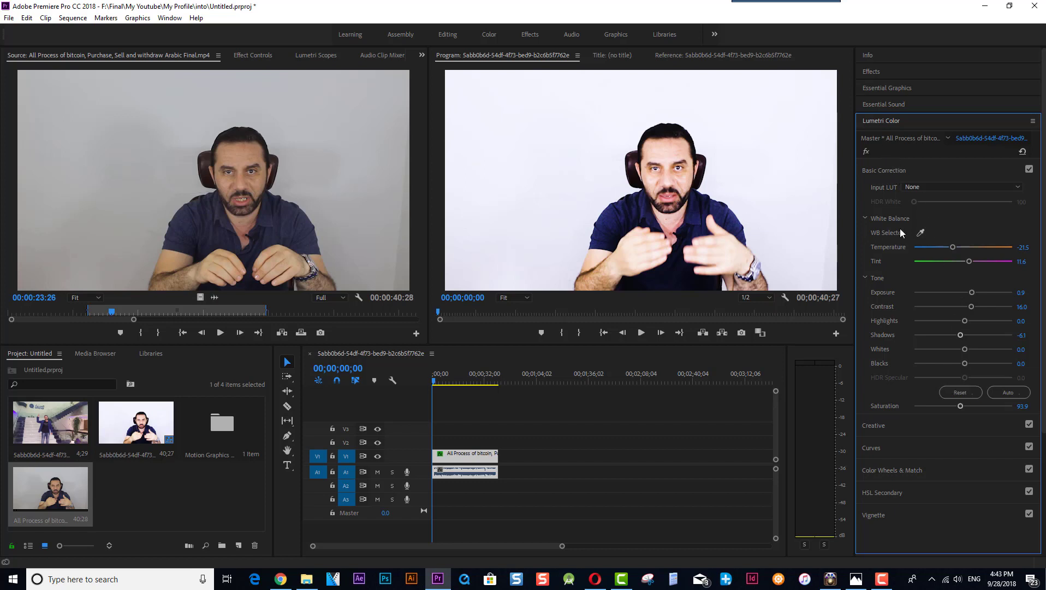
pyautogui.click(897, 449)
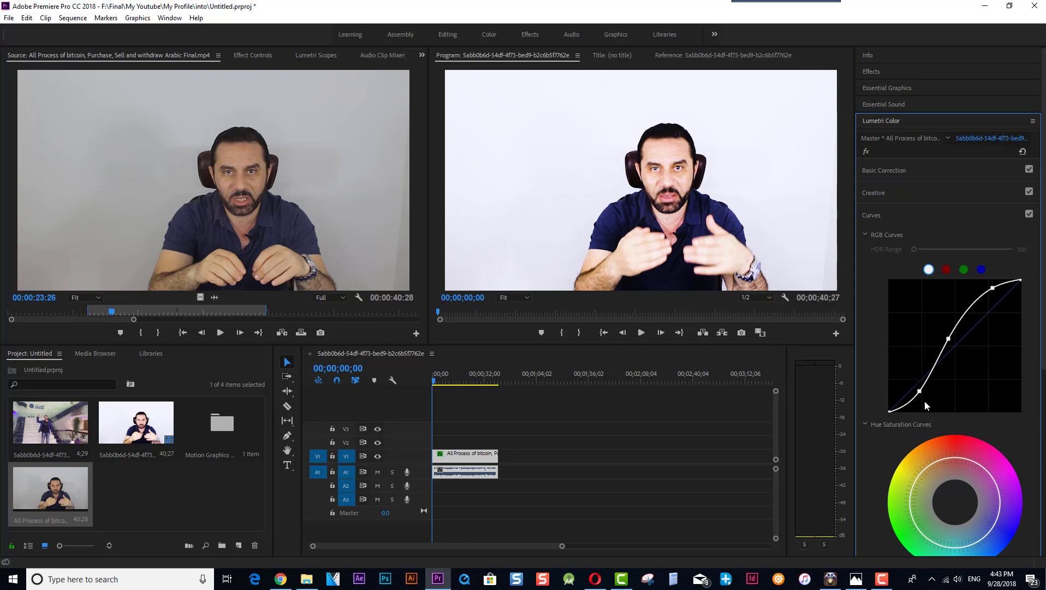
pyautogui.click(882, 119)
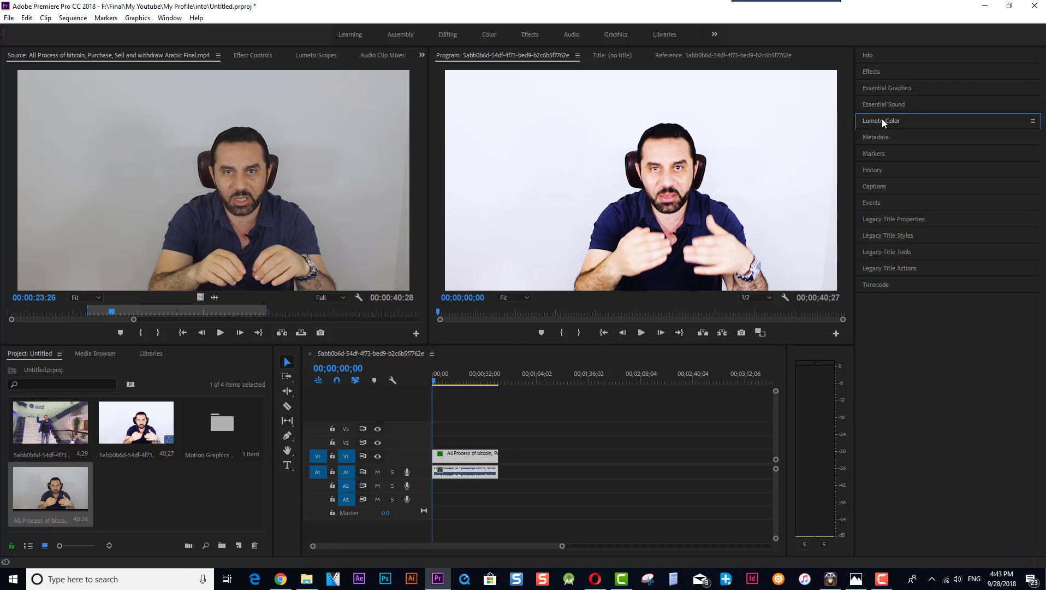